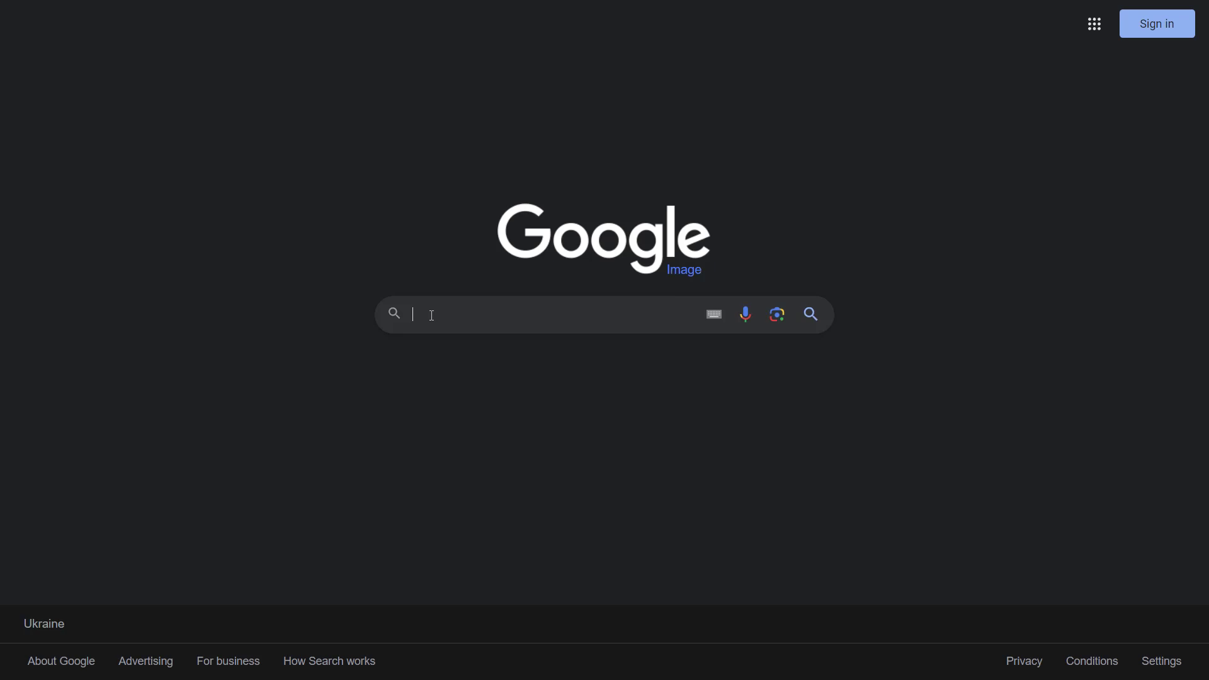
{"action": "type", "text": "IntelliJ IDEA"}
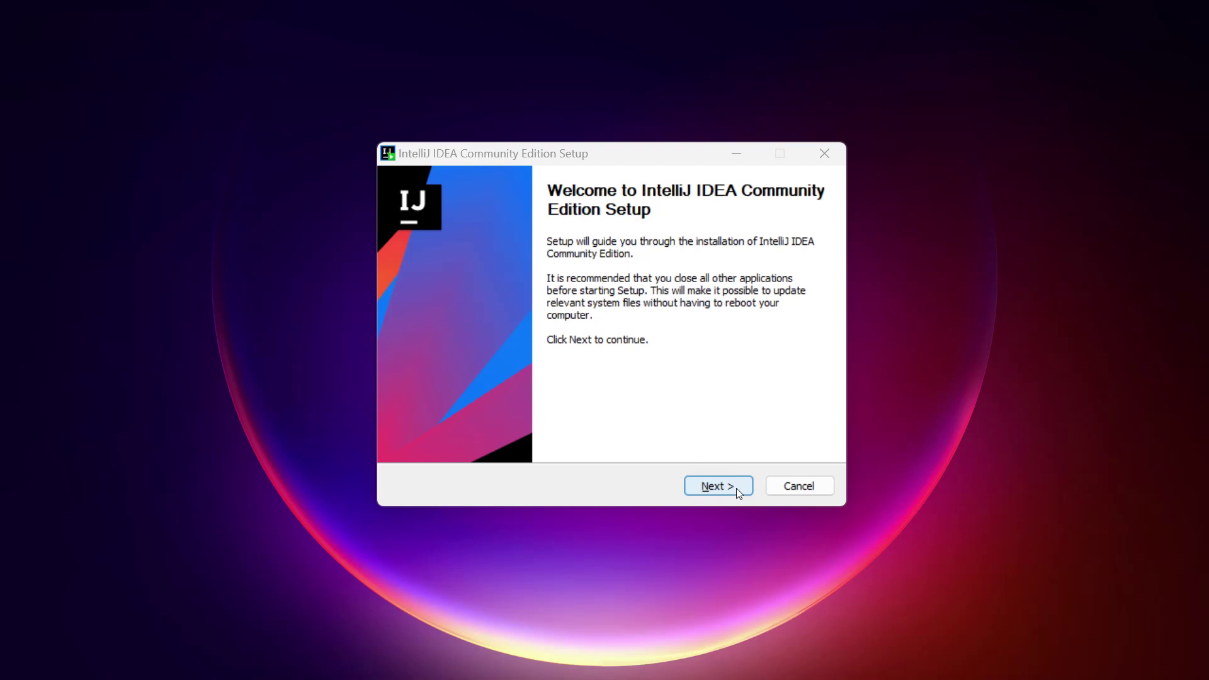
Pass the Welcome page and accept the default JetBrains install folder
{"action": "left_click", "coordinate": [736, 489]}
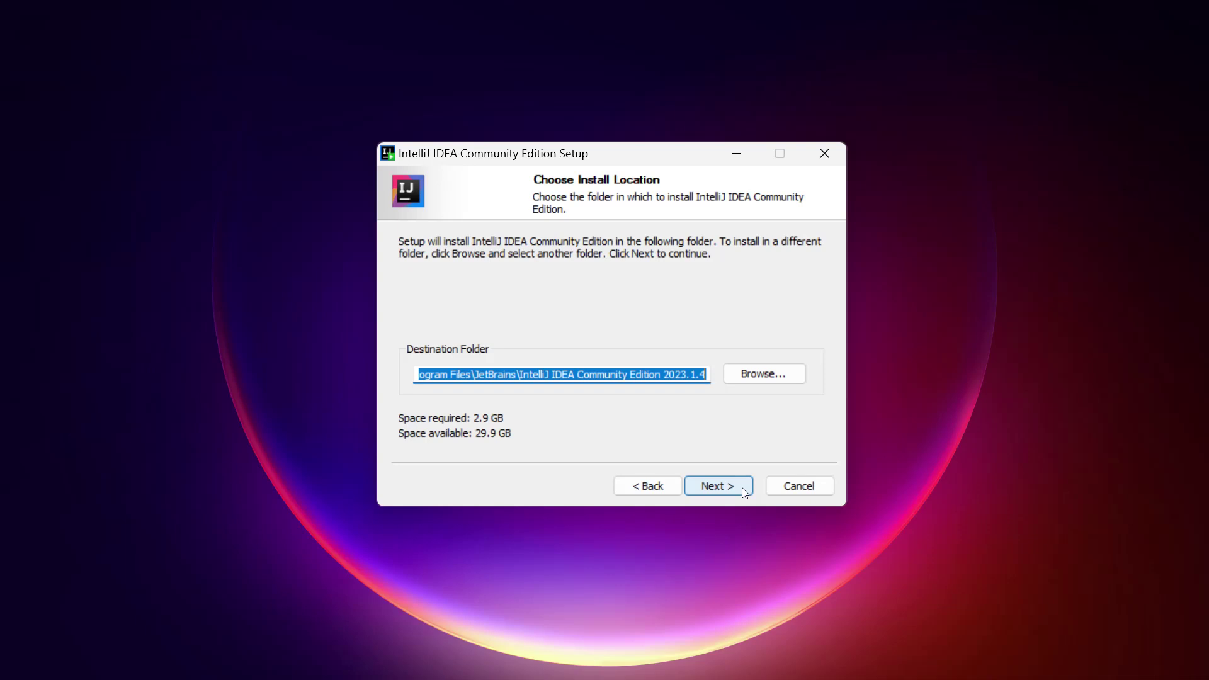
{"action": "left_click", "coordinate": [718, 486]}
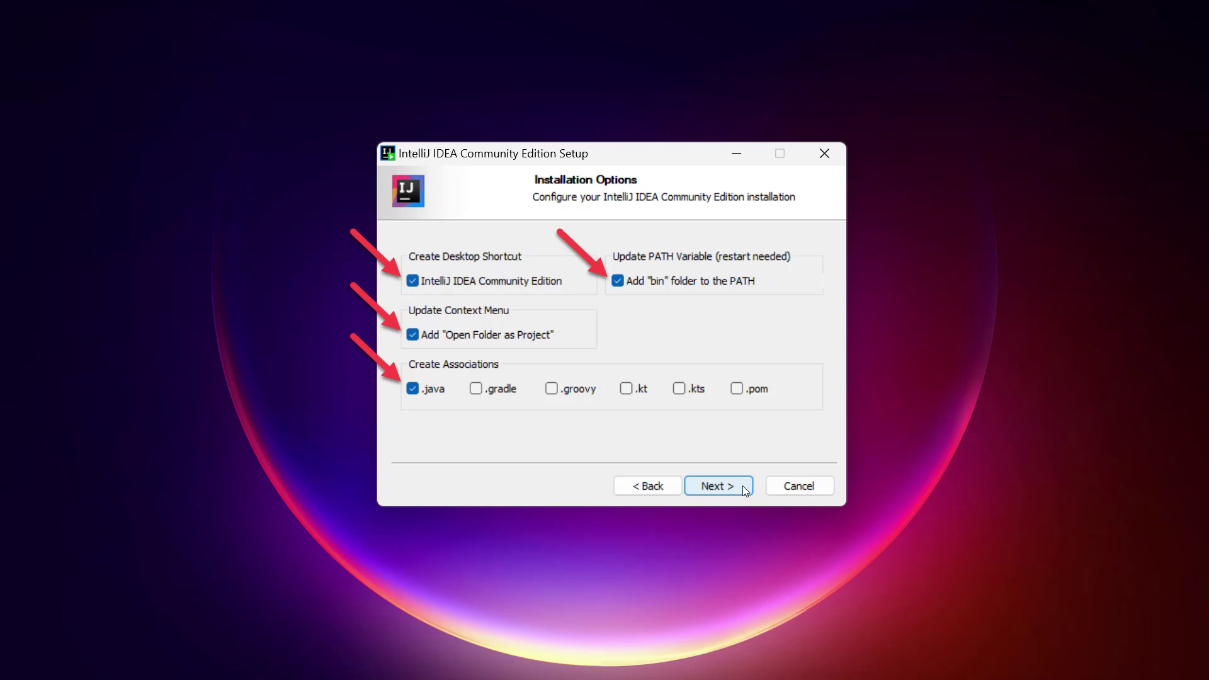
Start installing with desktop shortcut, PATH, folder context menu and .java association enabled
{"action": "left_click", "coordinate": [742, 485]}
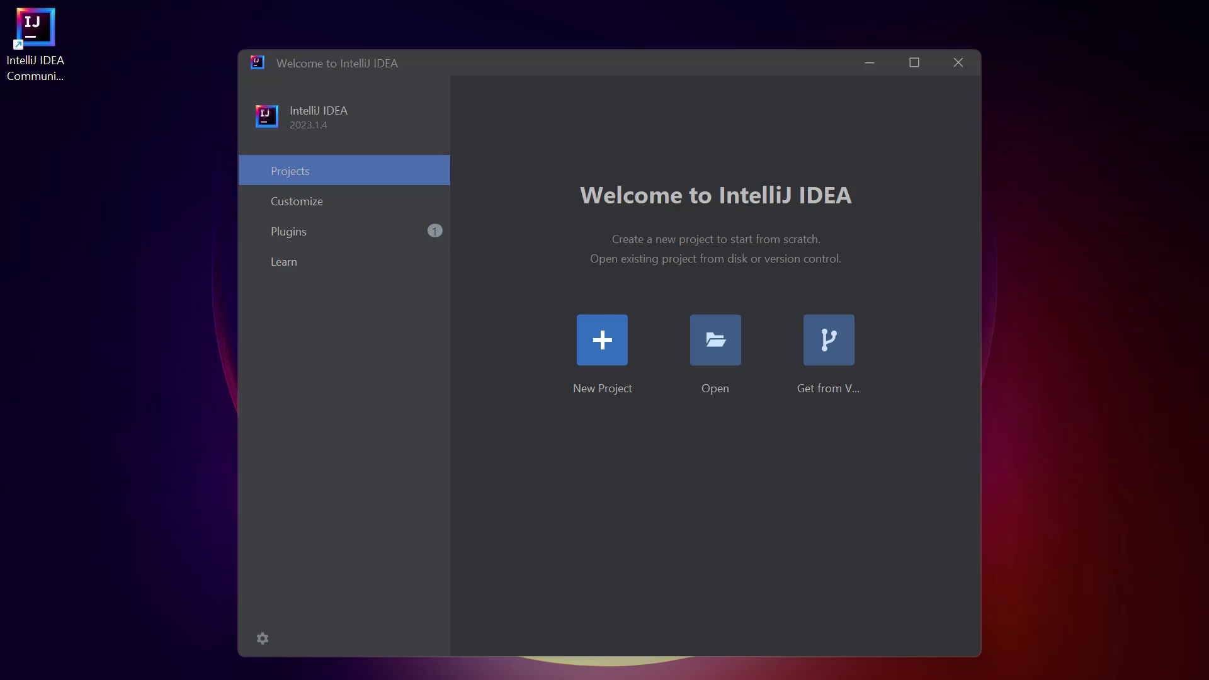
Start a new Java project 'untitled' with IntelliJ build system, JDK 20 and sample code
{"action": "left_click", "coordinate": [616, 362]}
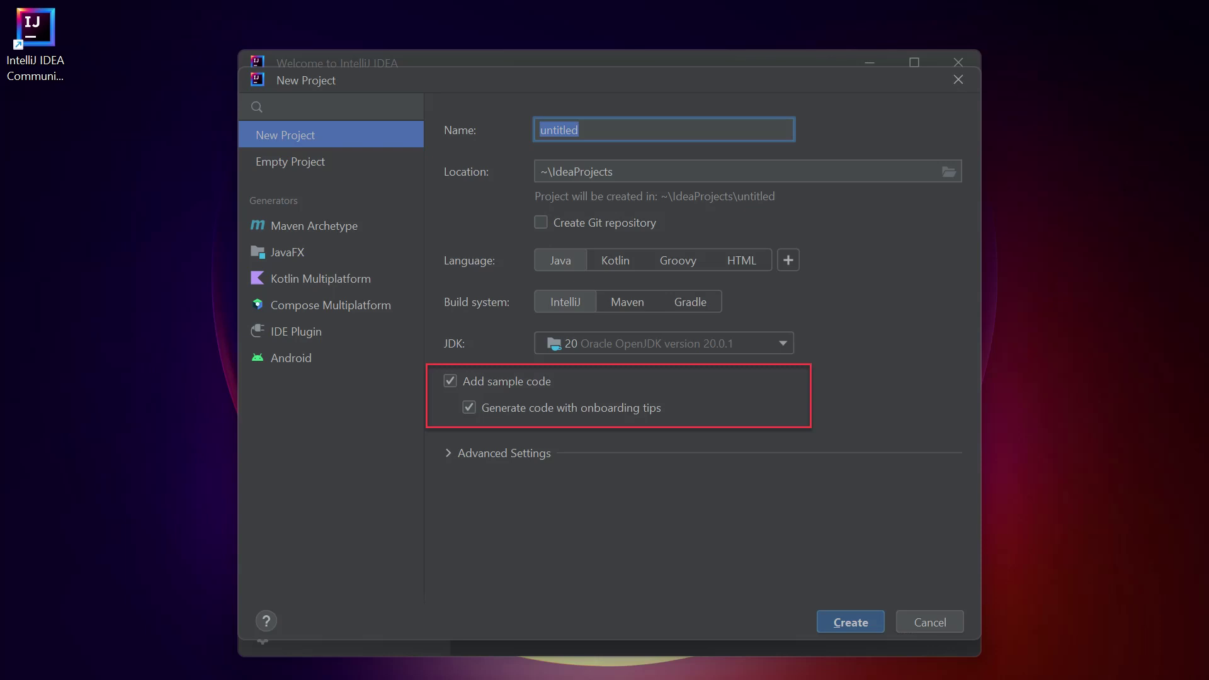
{"action": "left_click", "coordinate": [828, 624]}
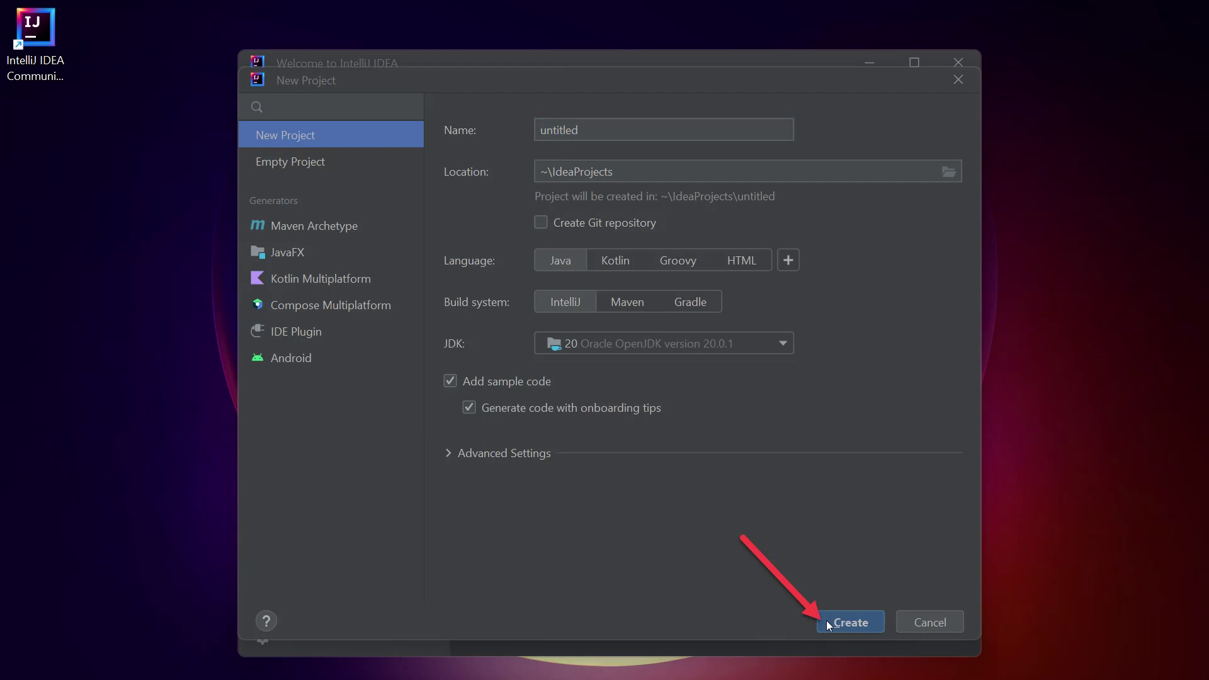
Create the 'untitled' project and run its Main sample program
{"action": "left_click", "coordinate": [827, 620]}
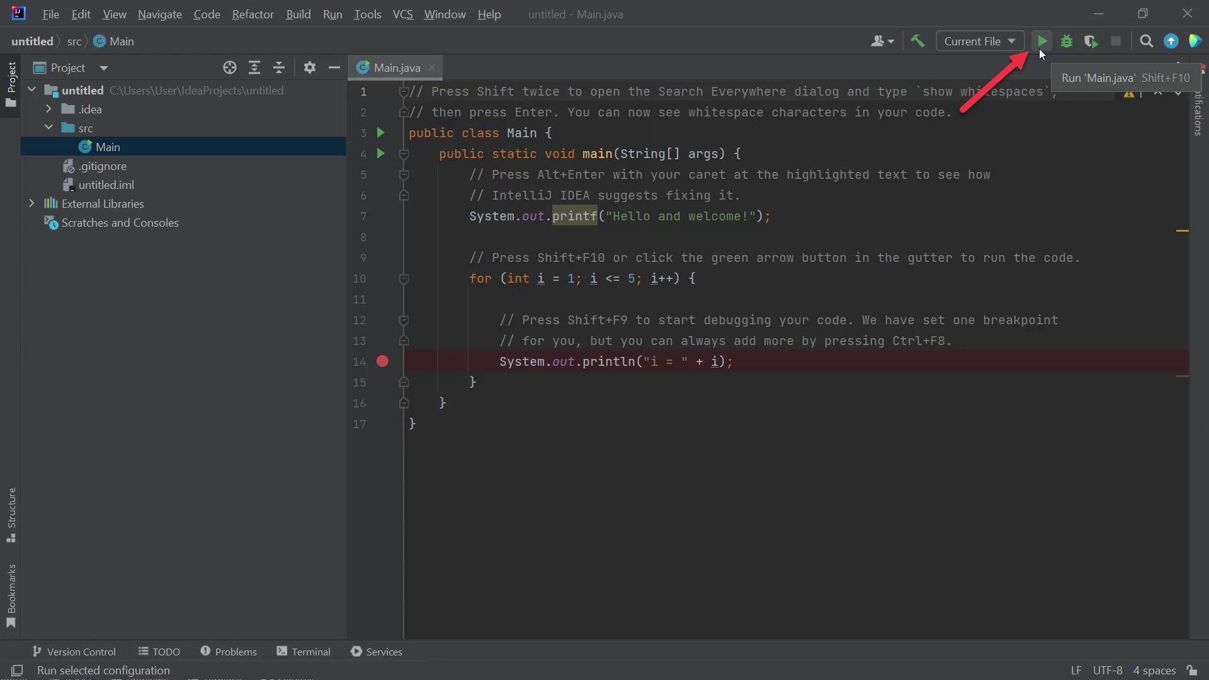
{"action": "left_click", "coordinate": [1041, 41]}
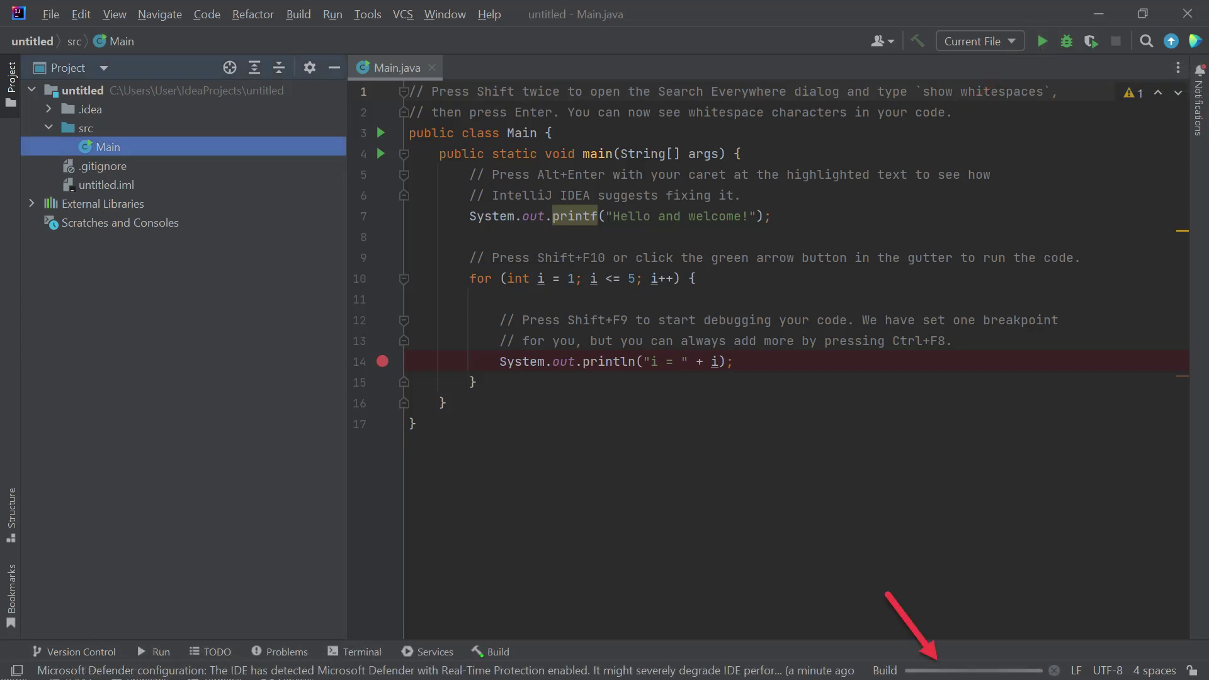